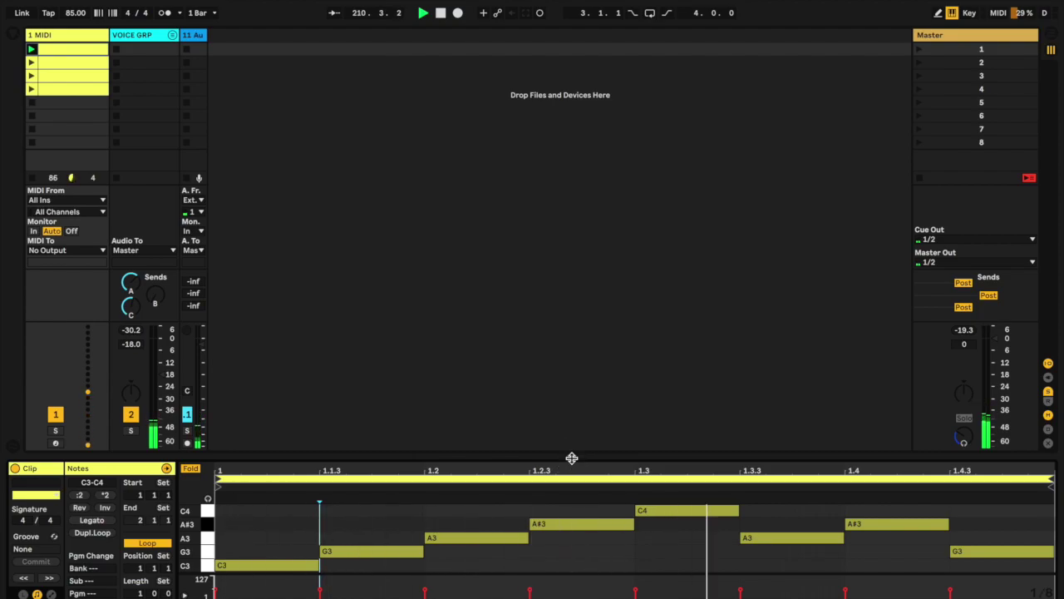
# Drag the Session/Clip divider upward so more of the C3–C4 melody shows in the note editor
pyautogui.moveTo(572, 457); pyautogui.dragTo(573, 417)
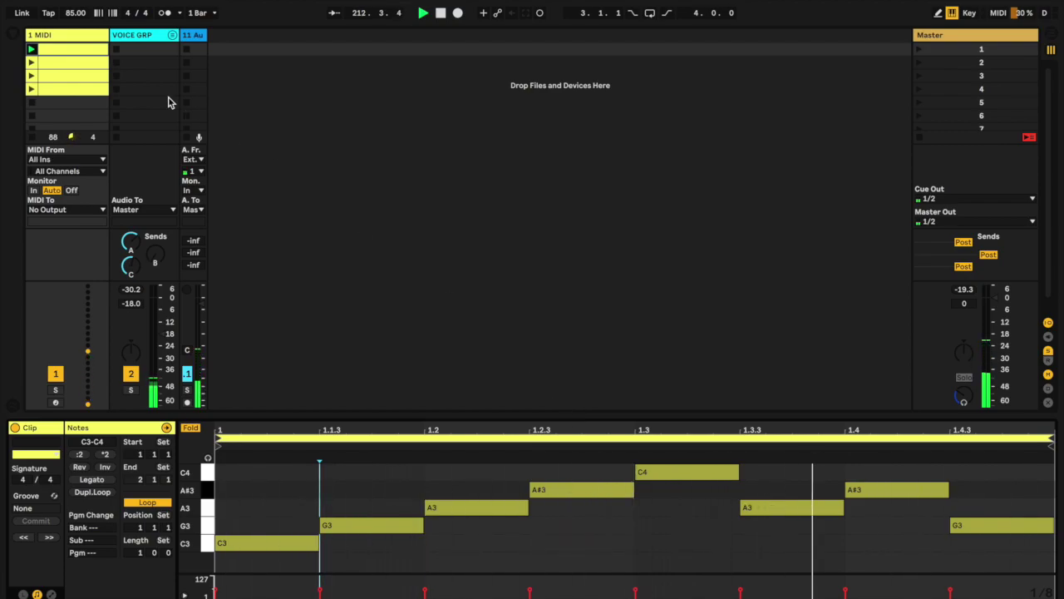
# Switch to device chains, unfold VOICE GRP, and inspect Inst1 before returning to the Hocket device
pyautogui.click(80, 39)
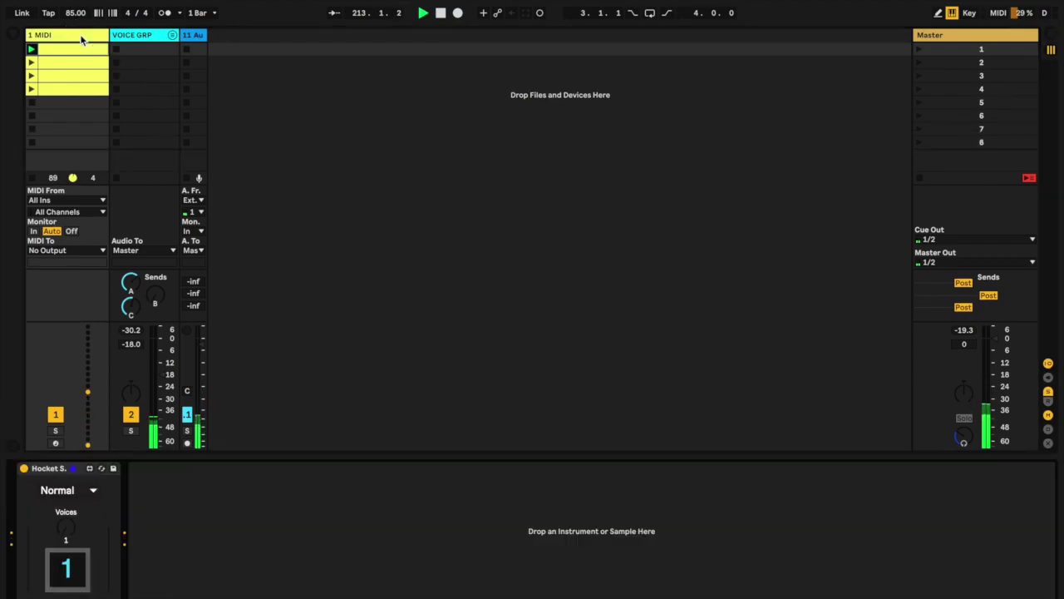
pyautogui.click(172, 36)
pyautogui.click(236, 53)
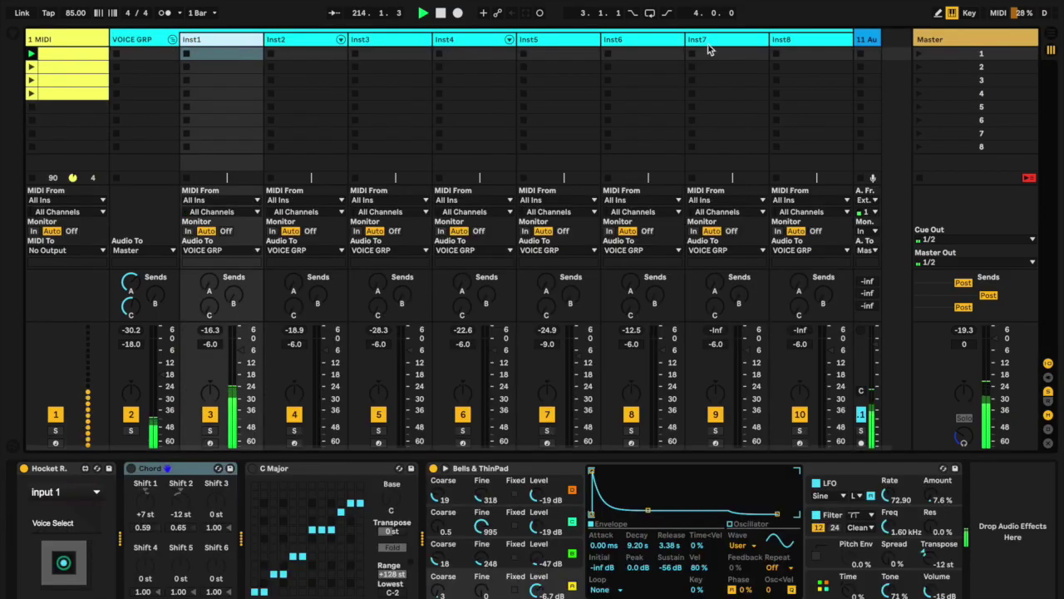
pyautogui.click(61, 40)
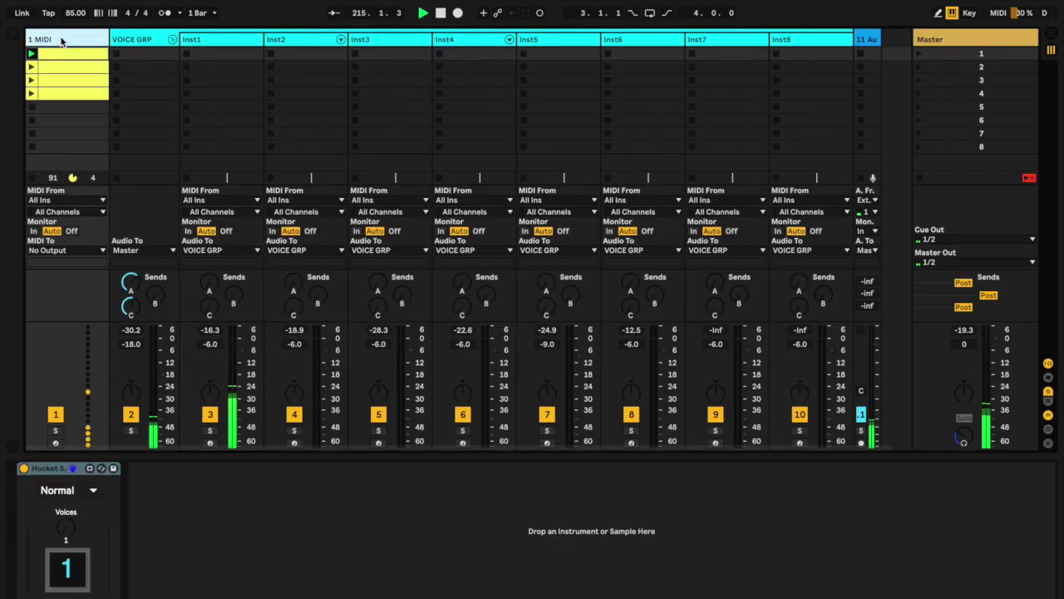
# Set Hocket Voices to 5, then compare the Inst1 and Inst2 chains and return to Hocket
pyautogui.click(70, 535)
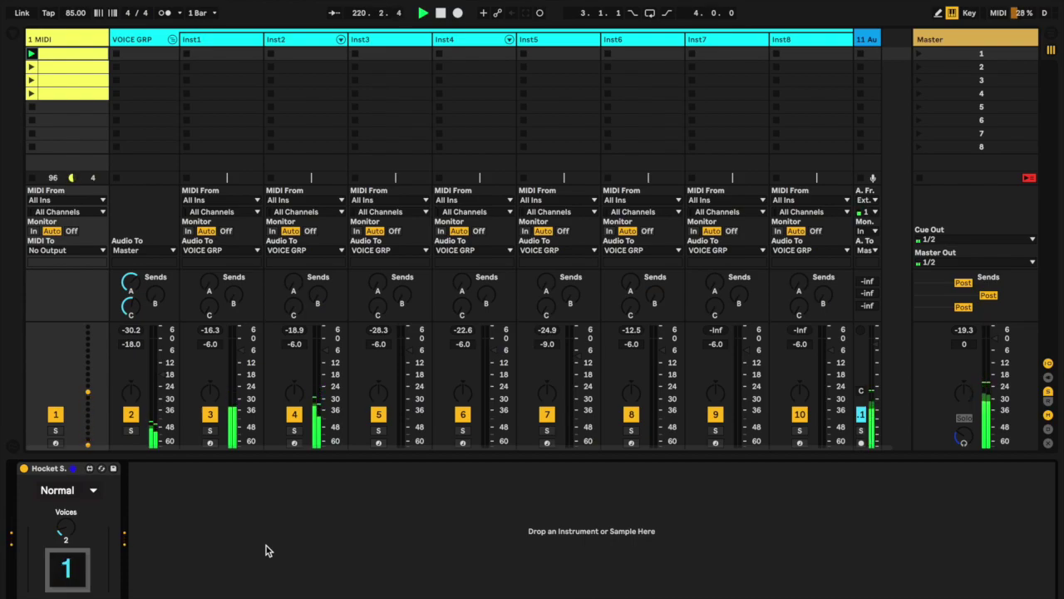
pyautogui.click(221, 46)
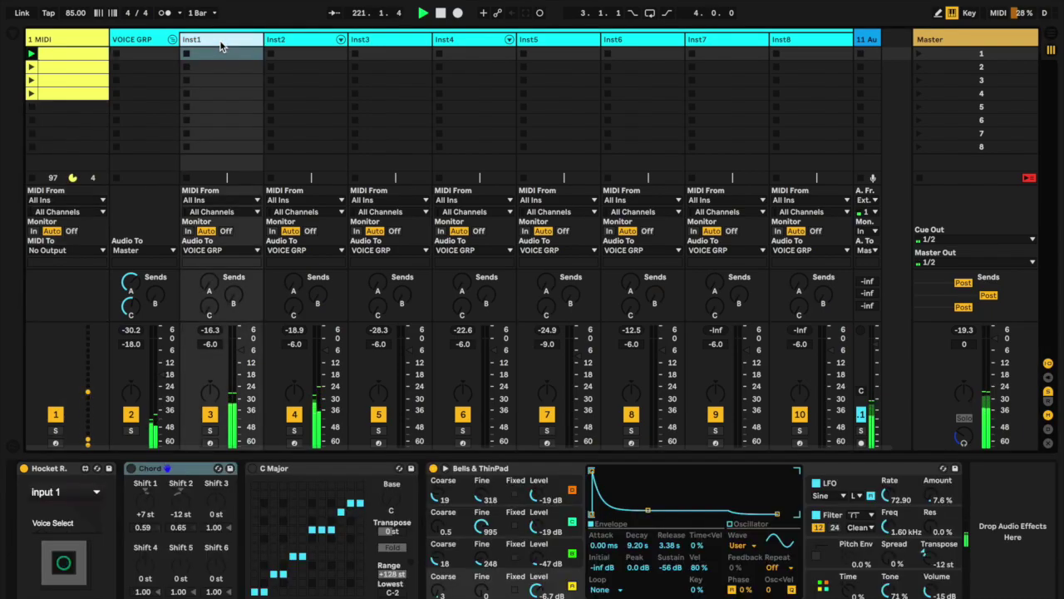
pyautogui.click(299, 52)
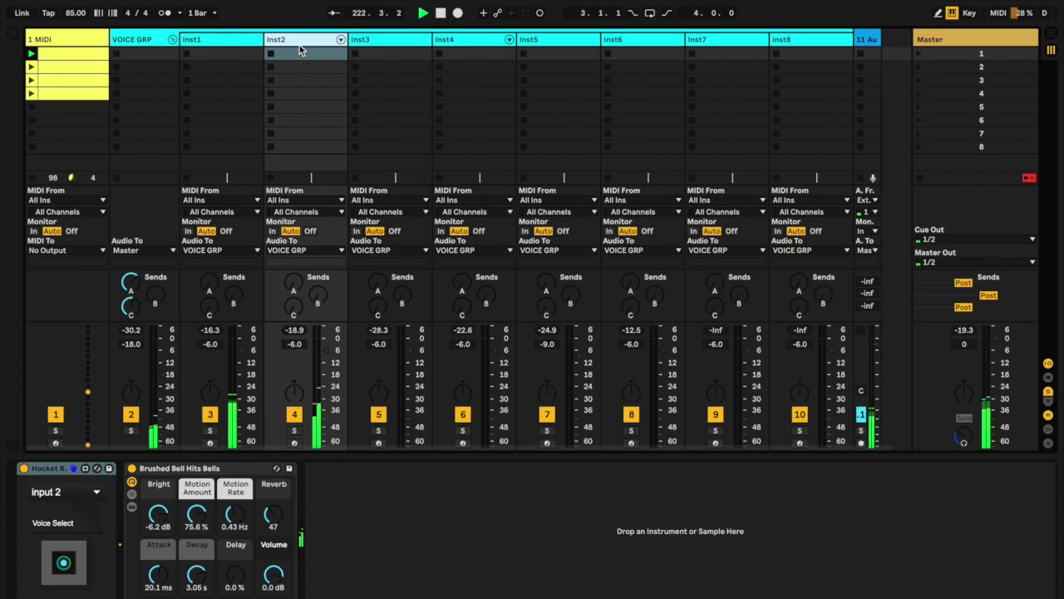
pyautogui.click(221, 49)
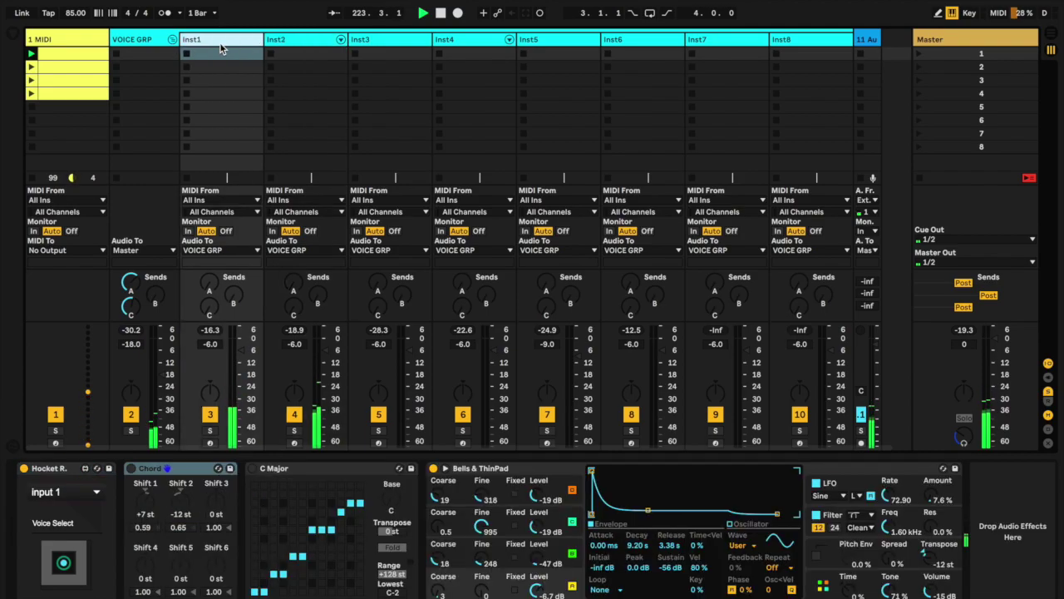
pyautogui.click(82, 43)
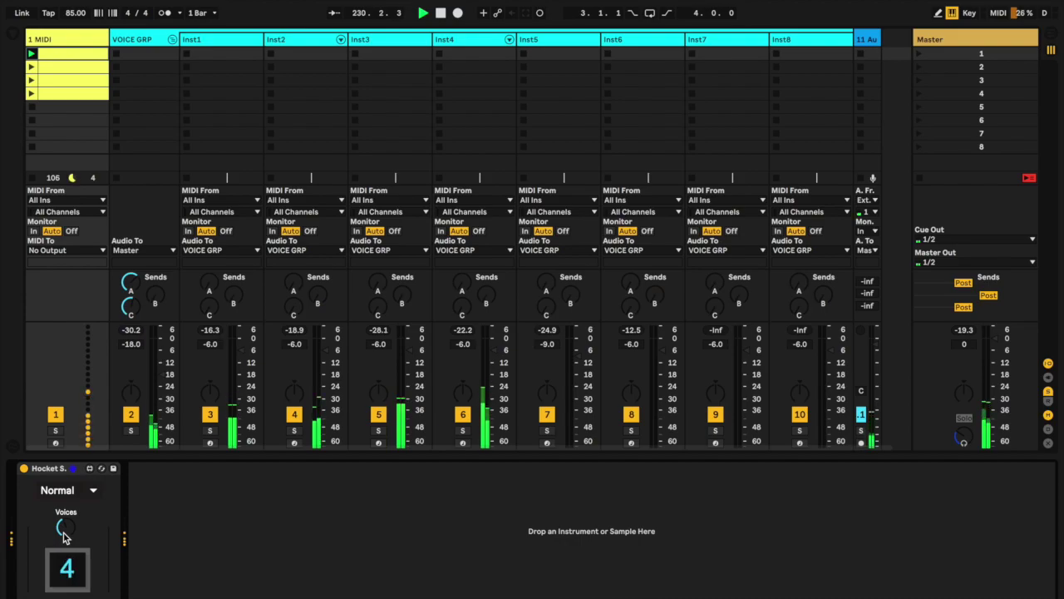
# On Inst6, switch off the C Mix hex scale and Chord devices
pyautogui.click(637, 43)
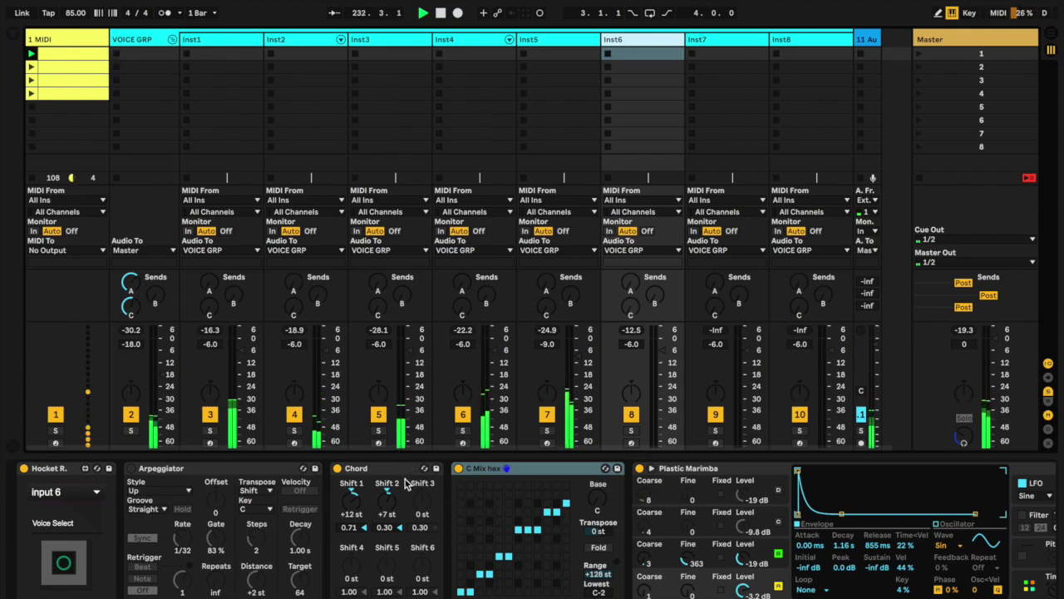
pyautogui.click(459, 468)
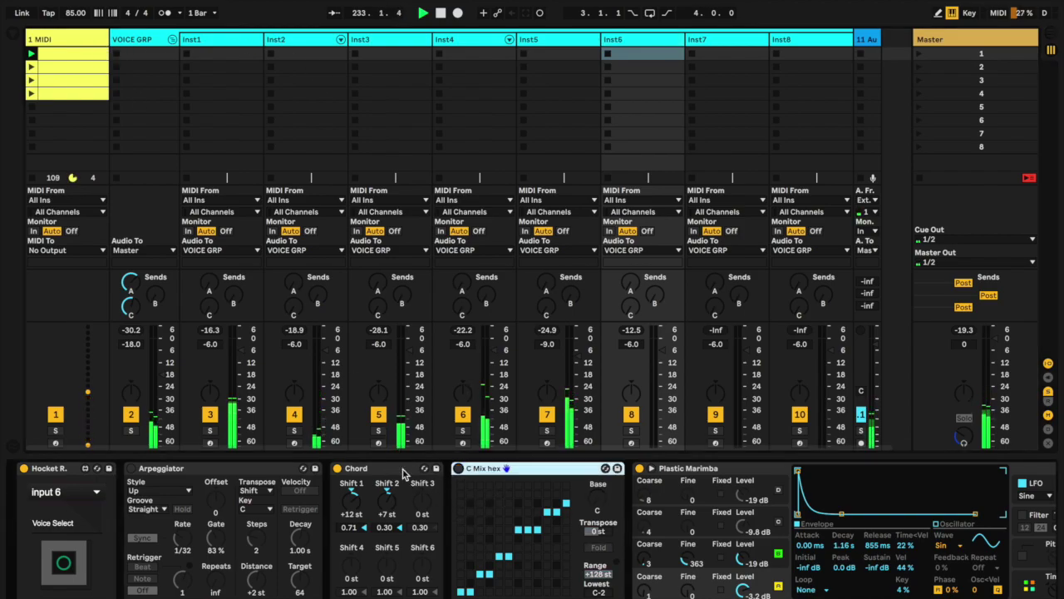
pyautogui.click(337, 468)
# Raise the Hocket Voices to 6, then switch Inst6's C Mix hex back on
pyautogui.click(76, 39)
pyautogui.moveTo(65, 533); pyautogui.dragTo(65, 533)
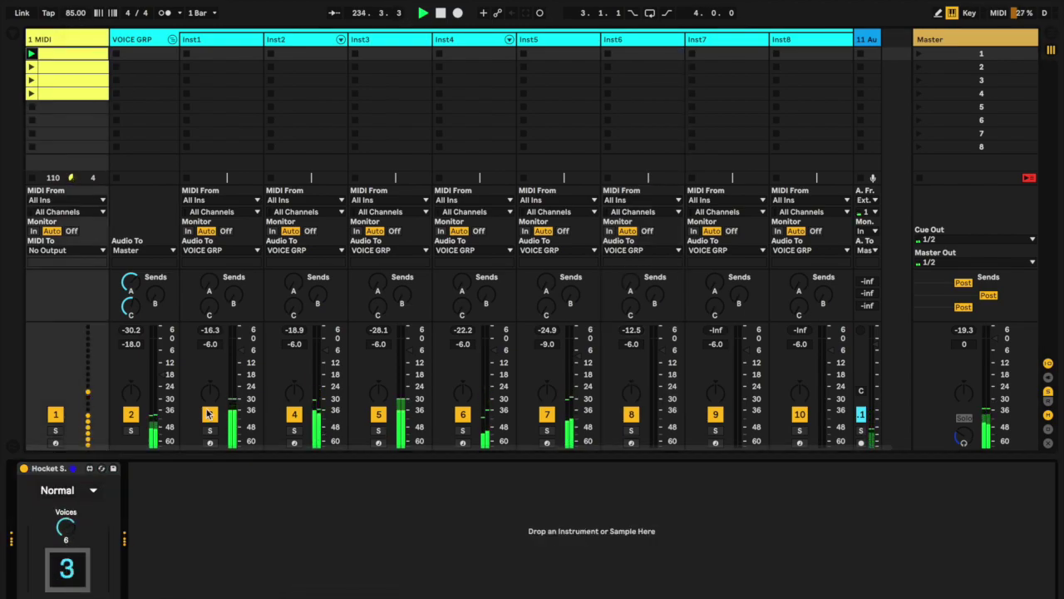
pyautogui.click(642, 52)
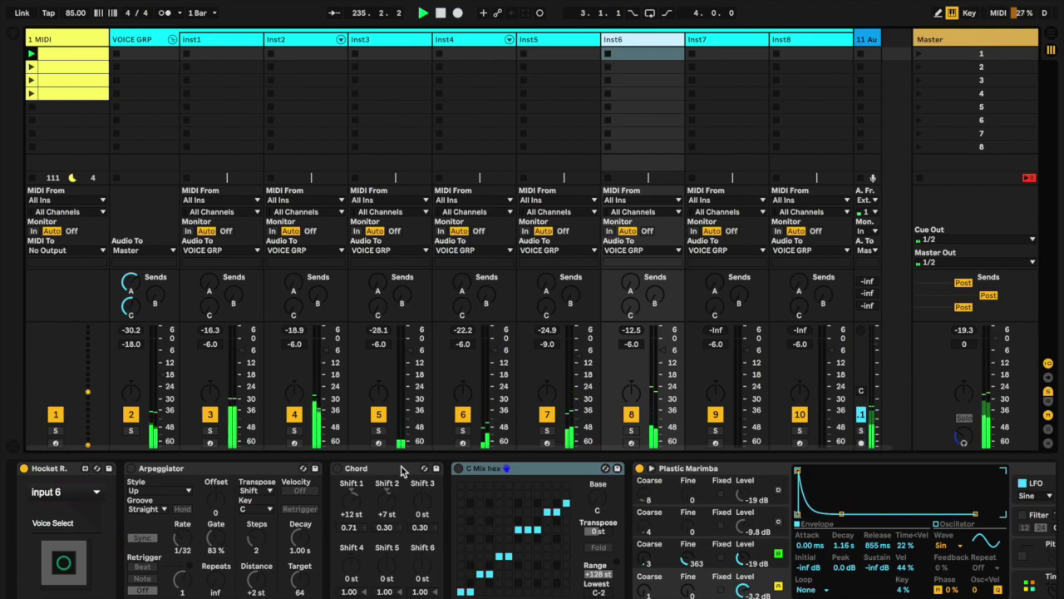
pyautogui.click(488, 471)
pyautogui.click(457, 469)
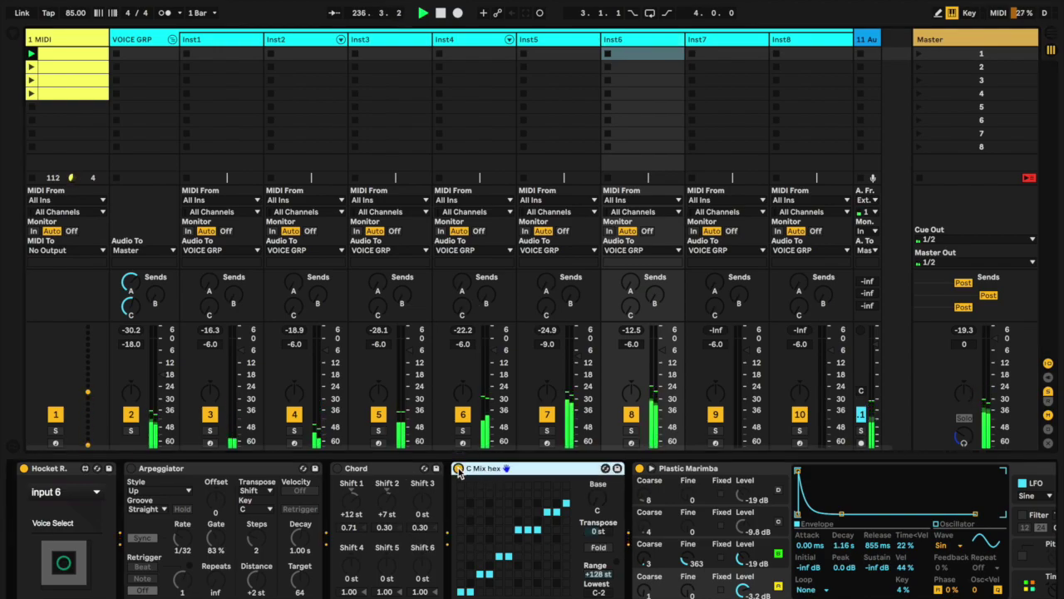
# Re-enable the Chord device on Inst6, alongside the active C Mix hex scale
pyautogui.click(363, 471)
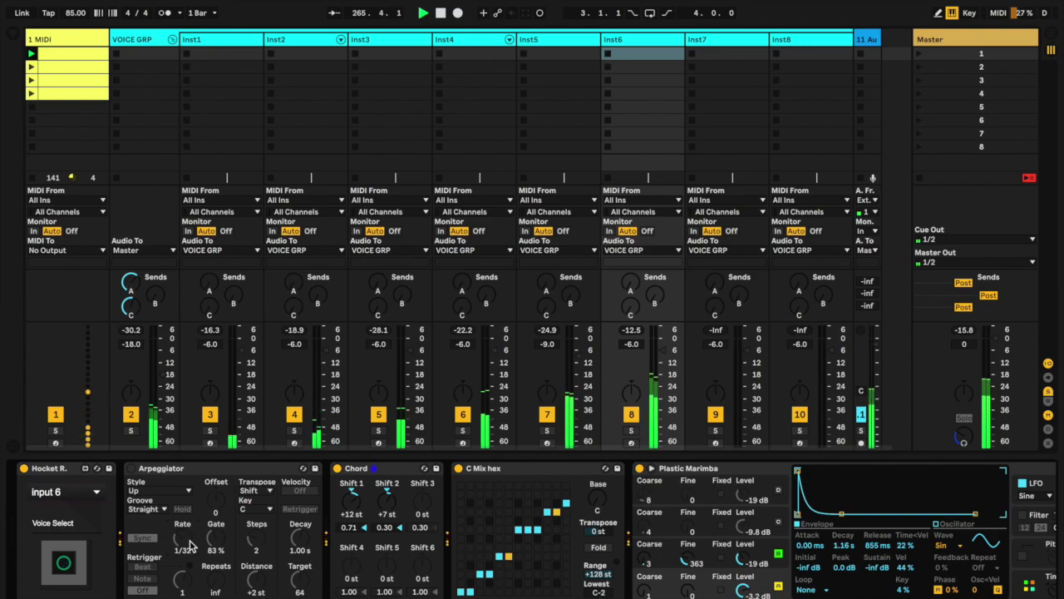
# Set the Inst6 Arpeggiator rate to 1/8 and switch the Arpeggiator on
pyautogui.scroll(-4, 191, 544)
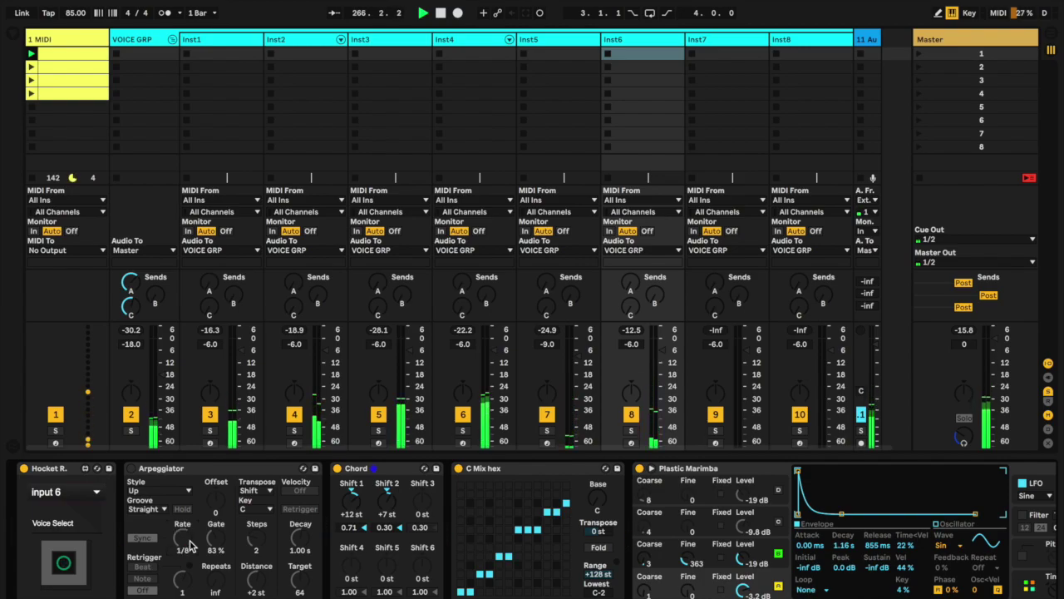
pyautogui.click(131, 469)
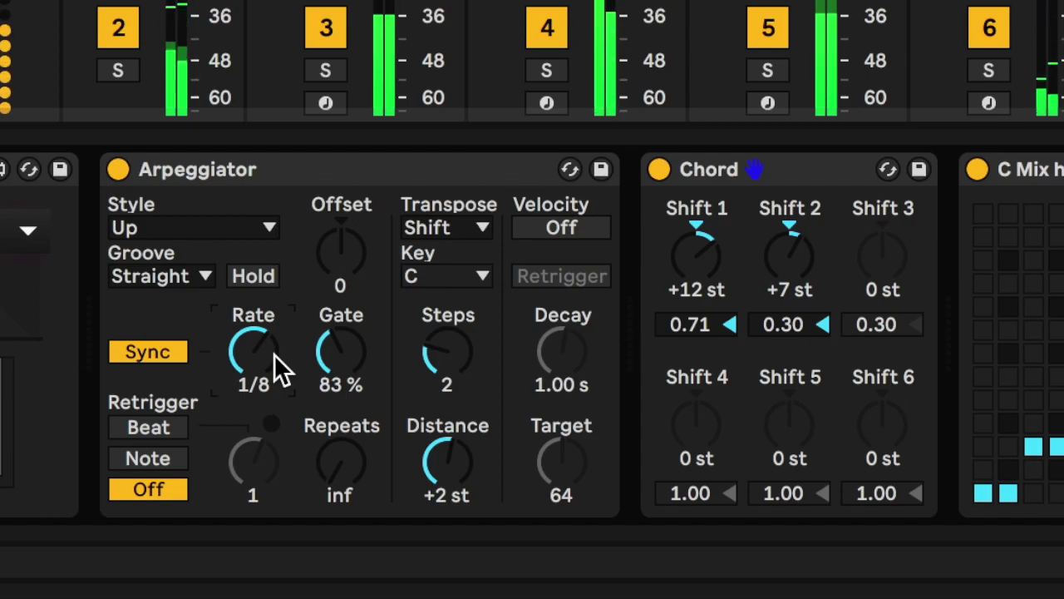
# Return the Arpeggiator rate to 1/32 and drag Steps down to 0, then up to 1
pyautogui.scroll(-4, 275, 356)
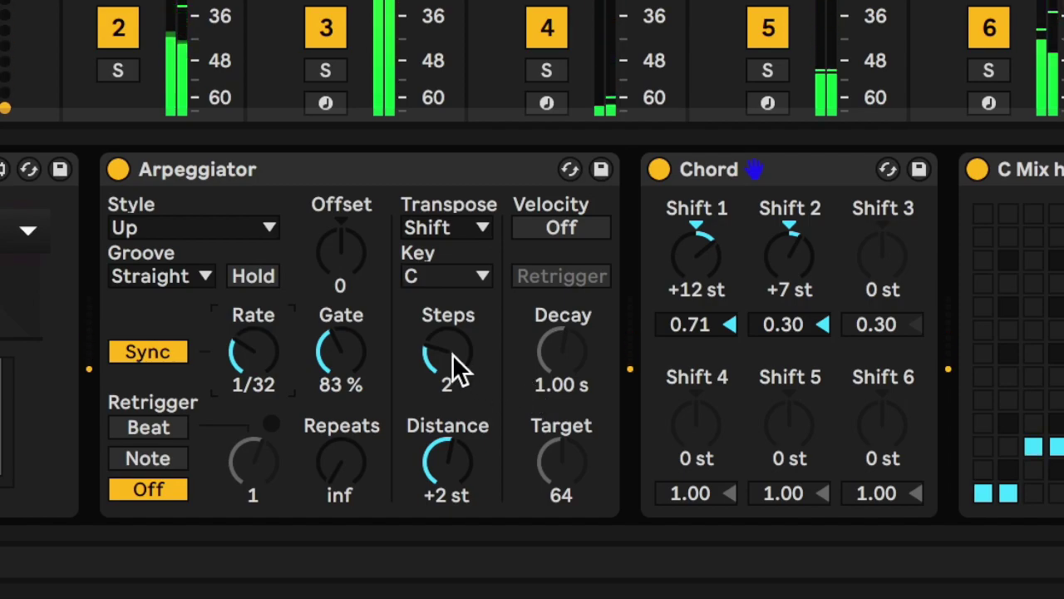
pyautogui.moveTo(457, 370); pyautogui.dragTo(457, 395)
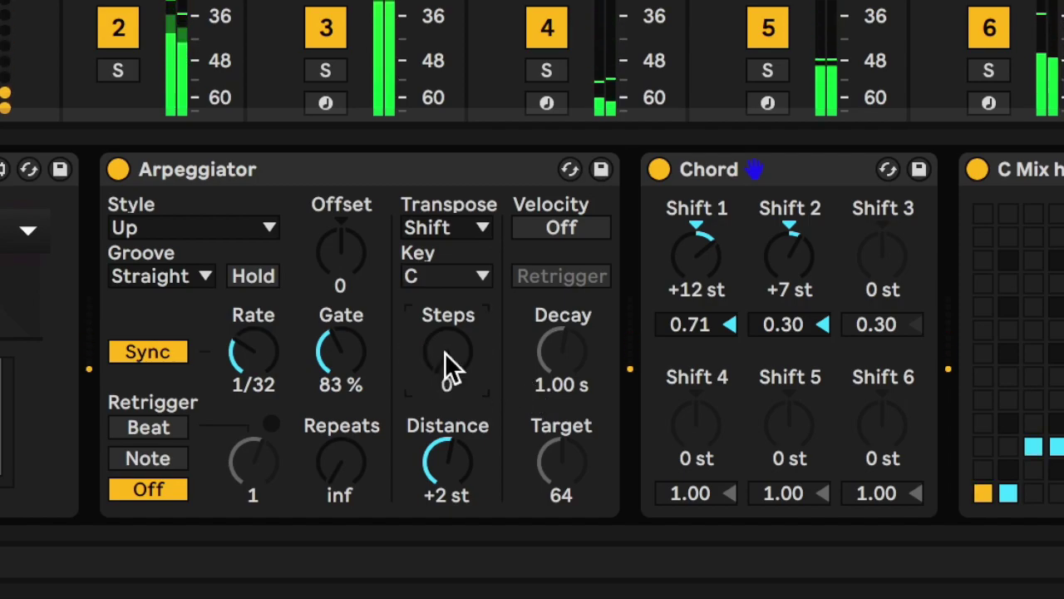
pyautogui.moveTo(452, 354); pyautogui.dragTo(453, 350)
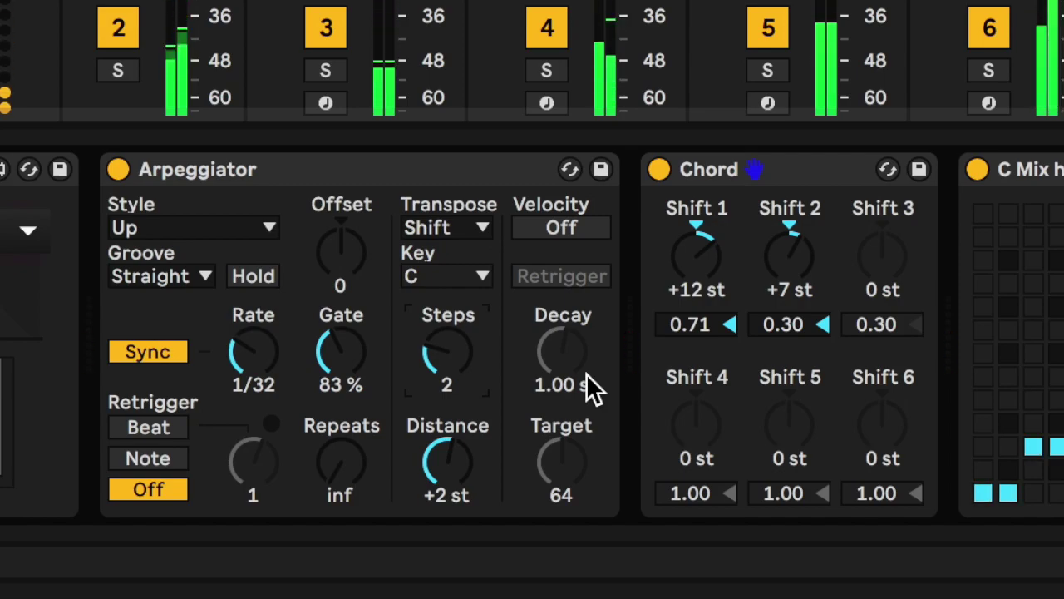
# Set the Arpeggiator Distance to +7 st, then back to +2 st
pyautogui.click(456, 480)
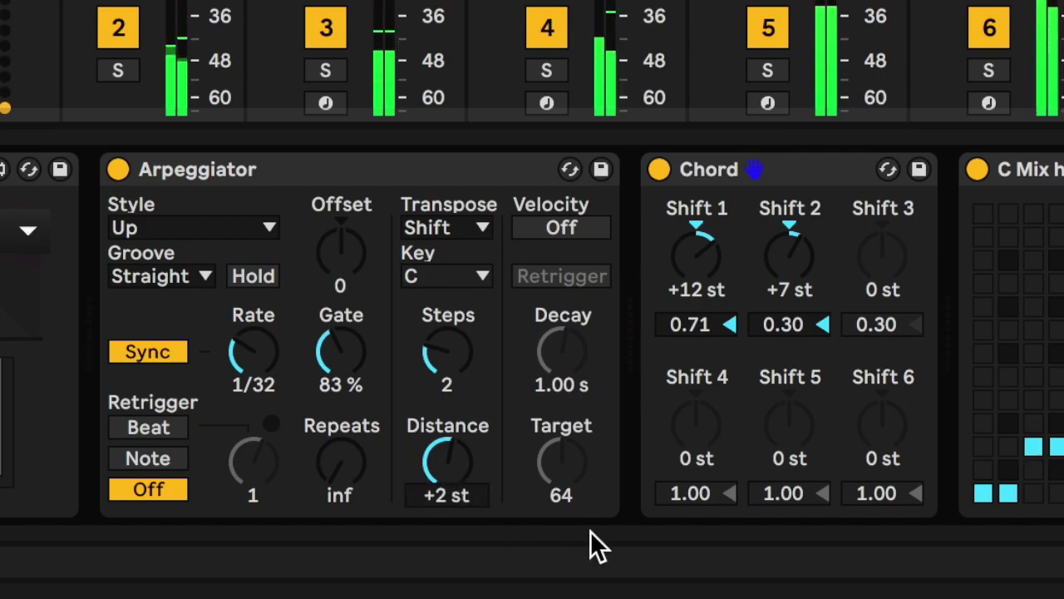
pyautogui.write('7')
pyautogui.press('Return')
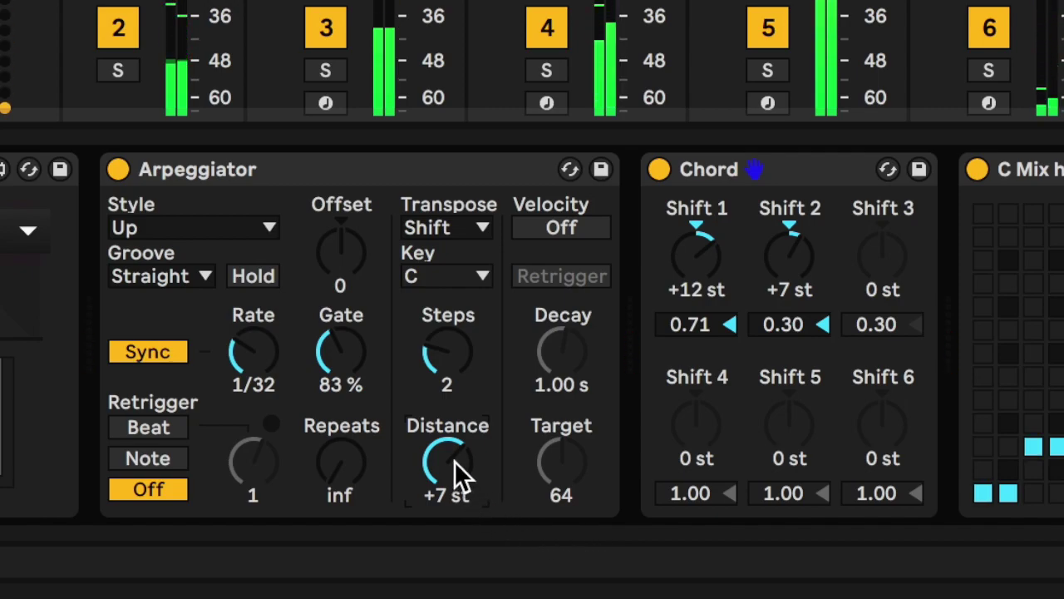
pyautogui.write('2')
pyautogui.press('Return')
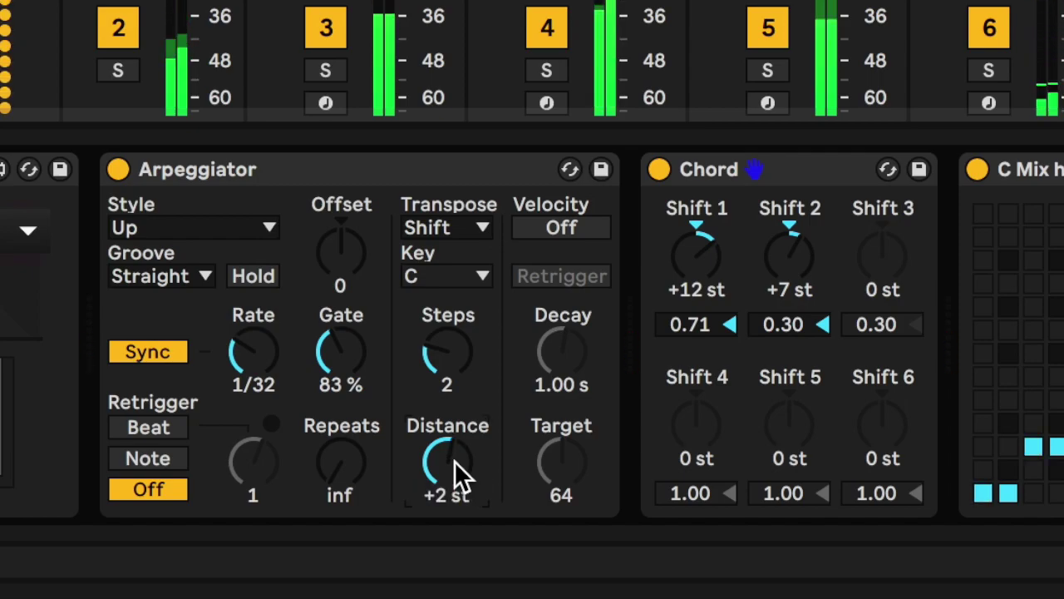
# Set the Arpeggiator Steps to 1, then back to 2
pyautogui.click(451, 347)
pyautogui.write('1')
pyautogui.press('Return')
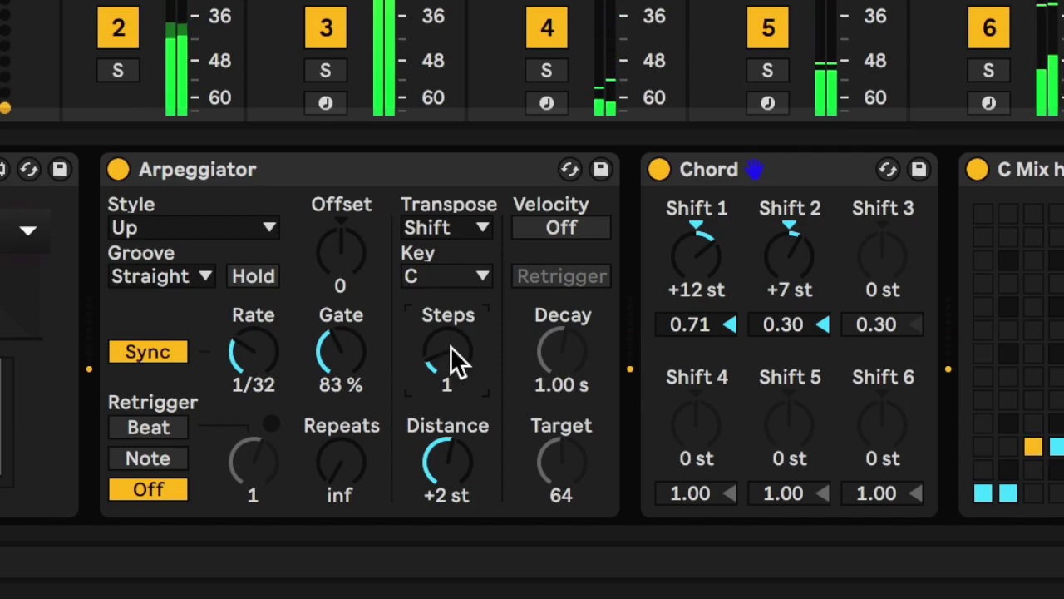
pyautogui.write('2')
pyautogui.press('Return')
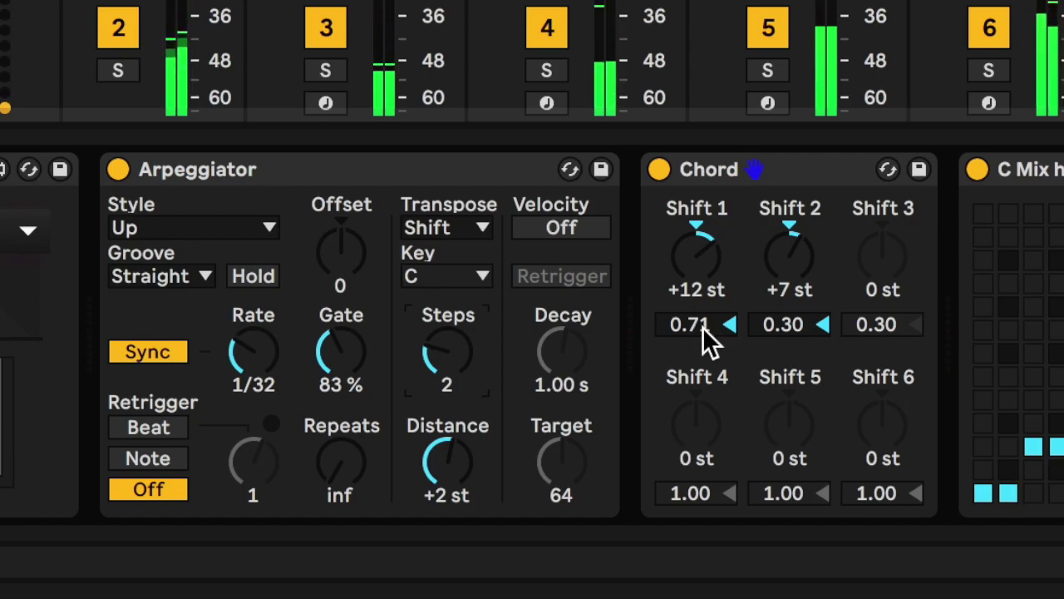
pyautogui.click(726, 327)
pyautogui.press('Delete')
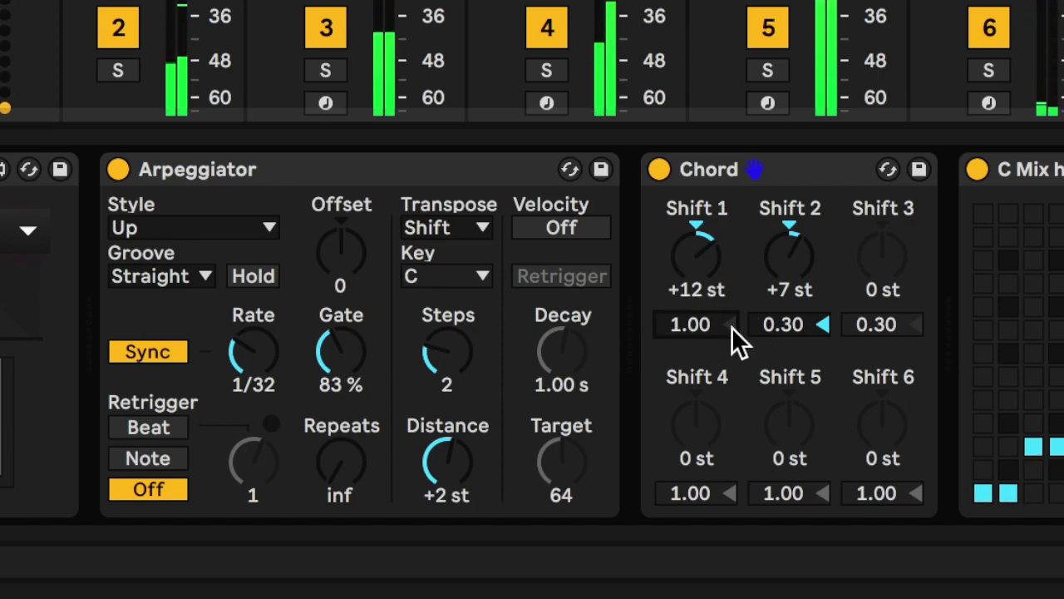
pyautogui.click(820, 325)
pyautogui.press('Delete')
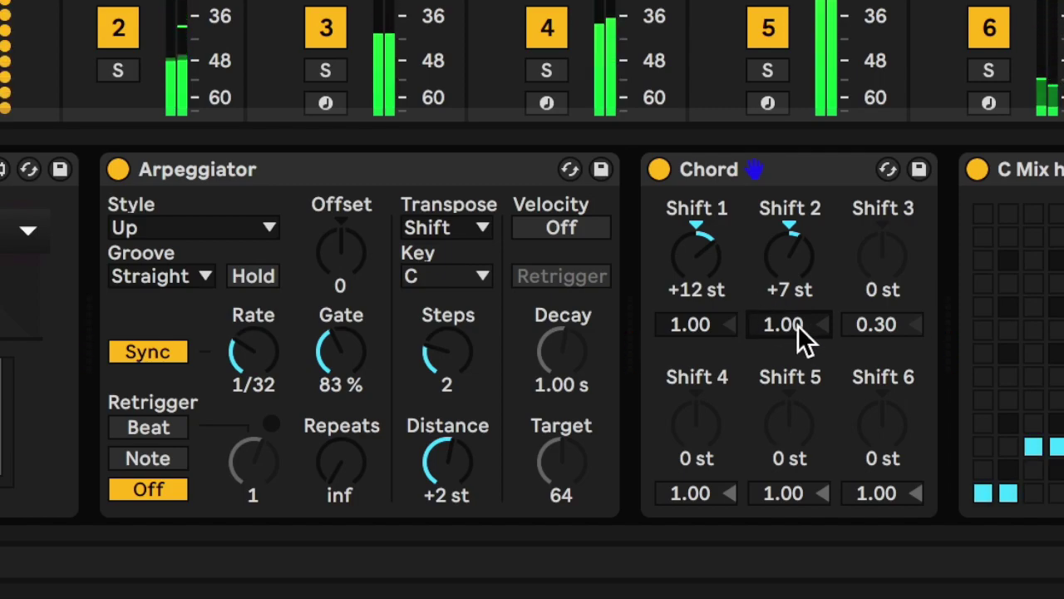
pyautogui.moveTo(797, 326); pyautogui.dragTo(796, 325)
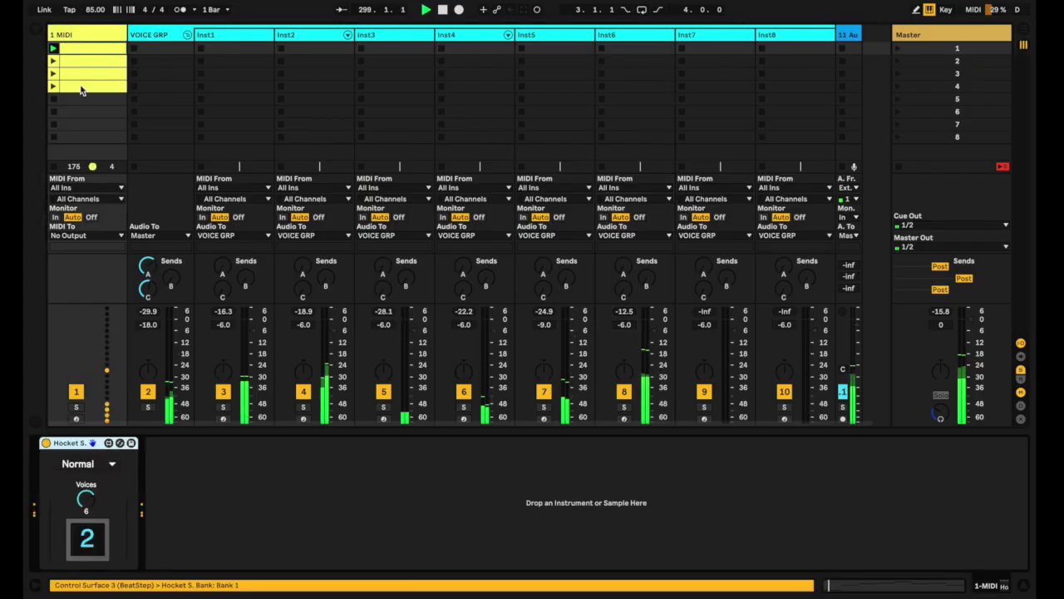
# Select the Voices control on the 1 MIDI track's Hocket device, which is set to 6
pyautogui.click(85, 505)
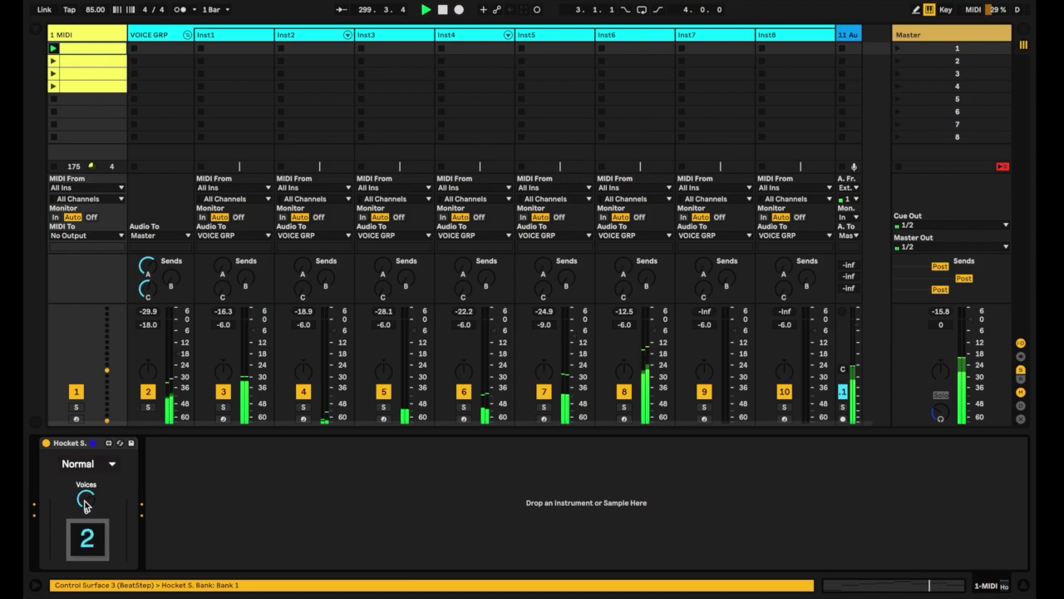